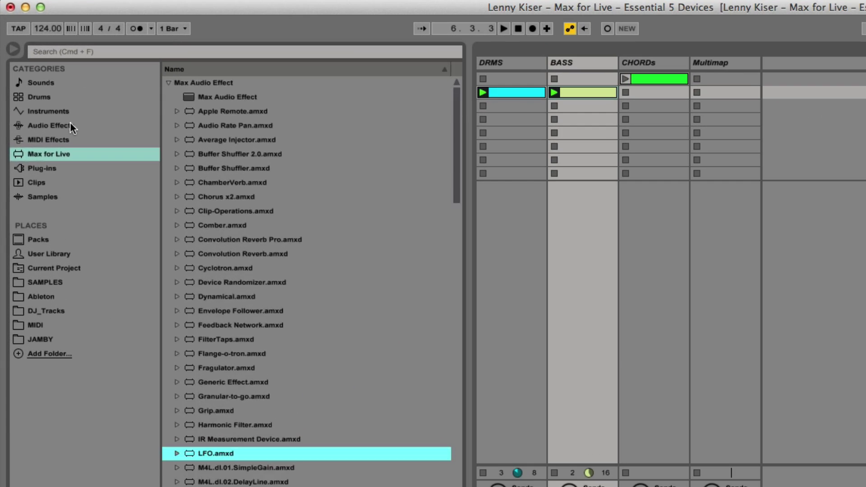
Insert Auto Filter before the LFO and map the LFO to the filter's Frequency
{"action": "left_click", "coordinate": [31, 85]}
{"action": "left_click_drag", "start_coordinate": [212, 110], "coordinate": [27, 354]}
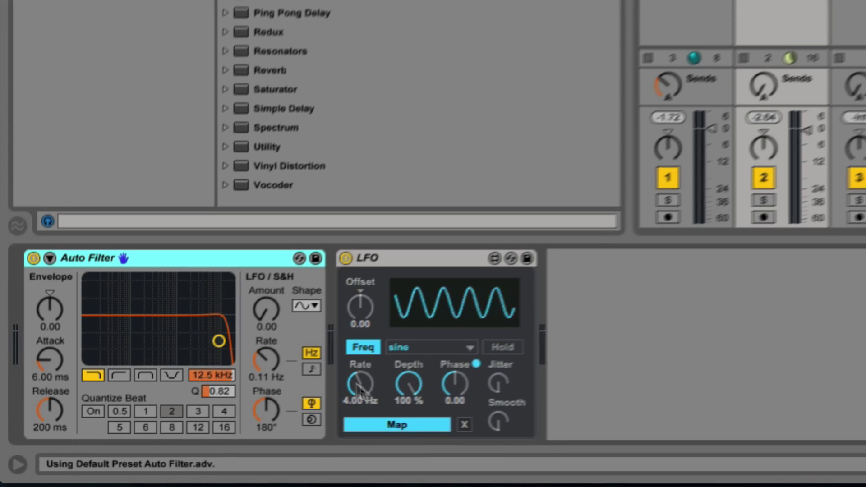
{"action": "left_click", "coordinate": [416, 424]}
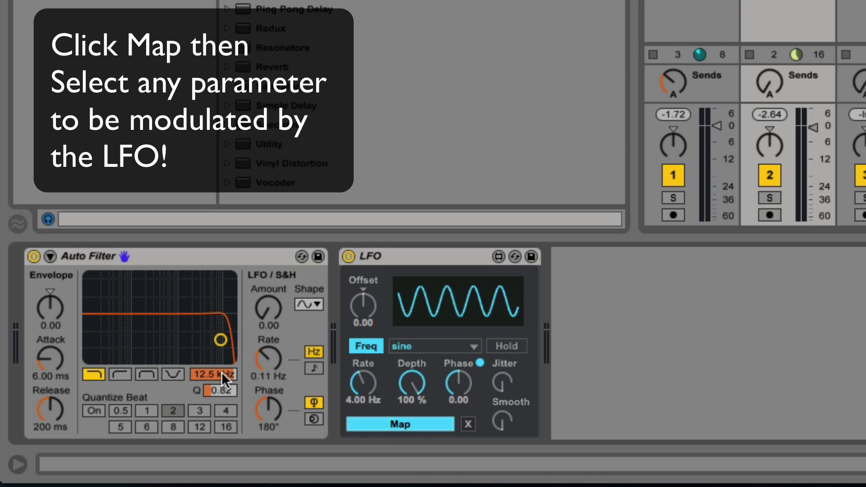
{"action": "left_click", "coordinate": [221, 373]}
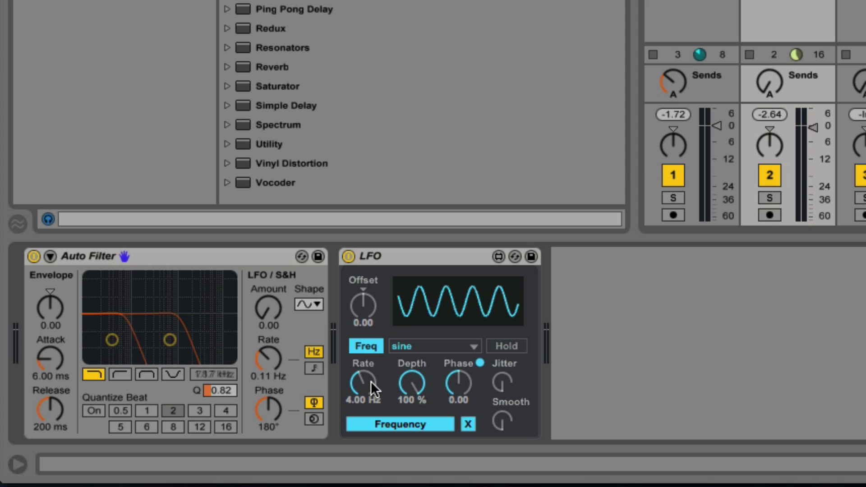
Speed the LFO up to 9.32 Hz with 3.00 % depth and raise its offset to 0.09
{"action": "left_click_drag", "start_coordinate": [366, 383], "coordinate": [412, 396]}
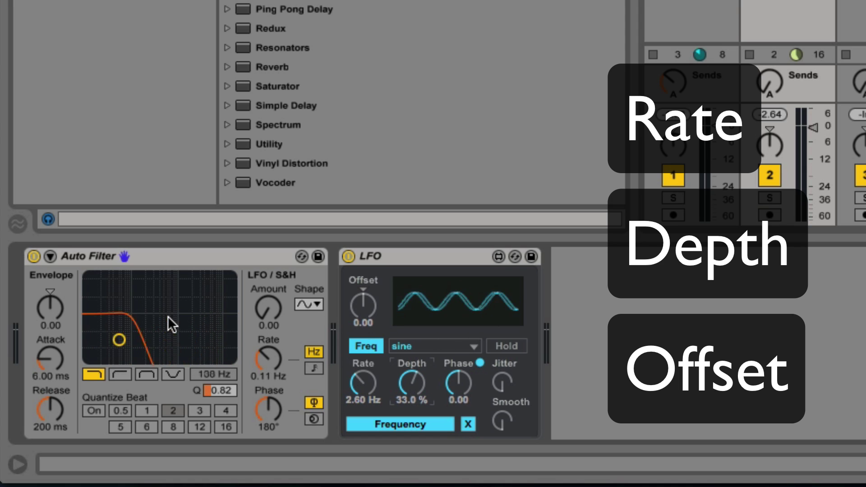
{"action": "left_click_drag", "start_coordinate": [363, 306], "coordinate": [363, 293]}
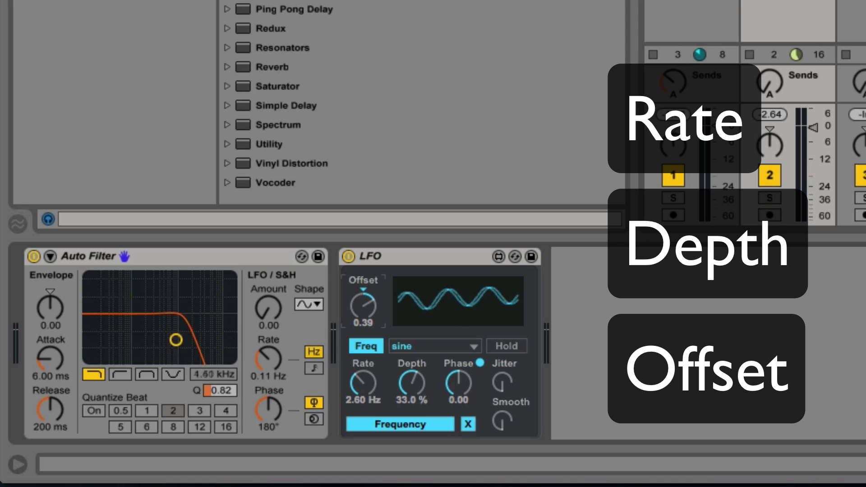
{"action": "left_click", "coordinate": [219, 375]}
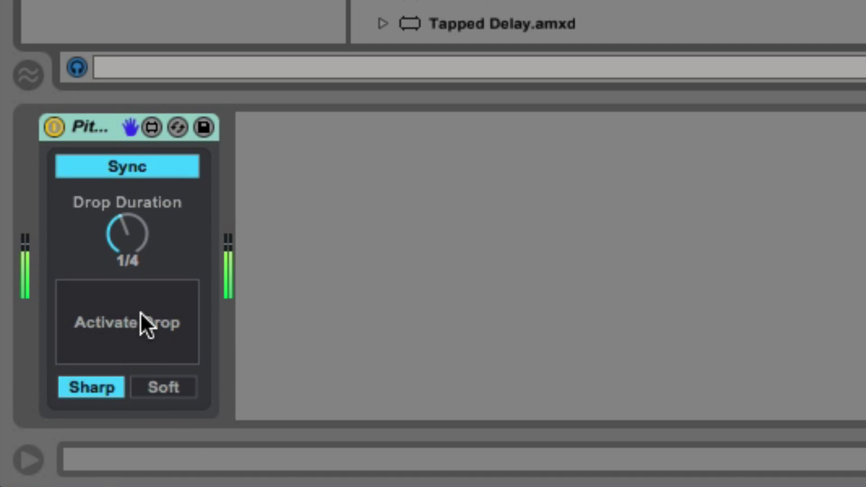
Trigger two pitch drops, lengthen Drop Duration to 1, then trigger another drop
{"action": "left_click", "coordinate": [142, 323]}
{"action": "left_click", "coordinate": [142, 324]}
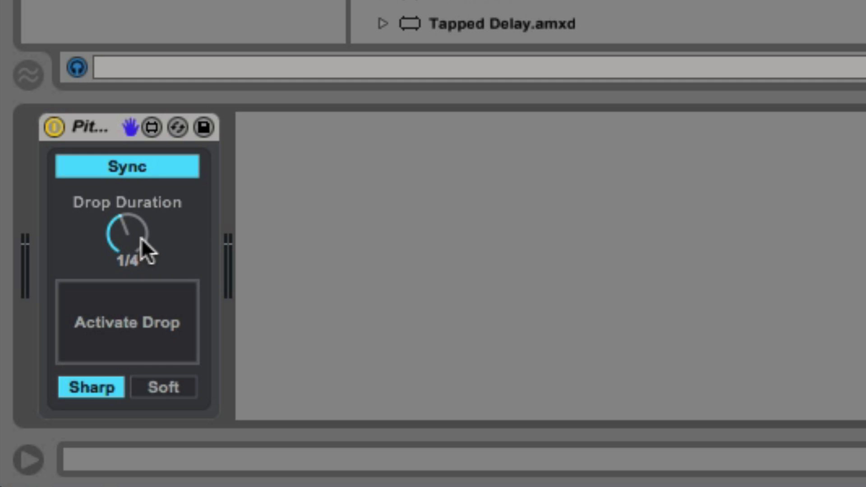
{"action": "left_click_drag", "start_coordinate": [142, 238], "coordinate": [142, 225]}
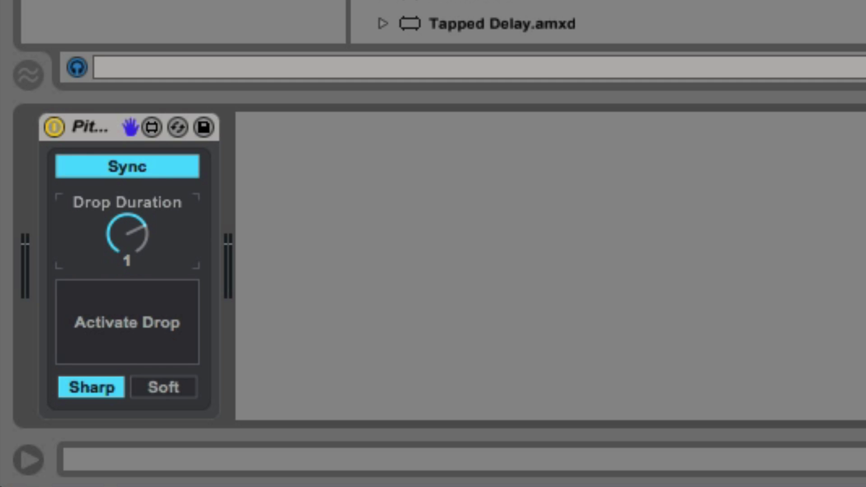
{"action": "left_click", "coordinate": [138, 313]}
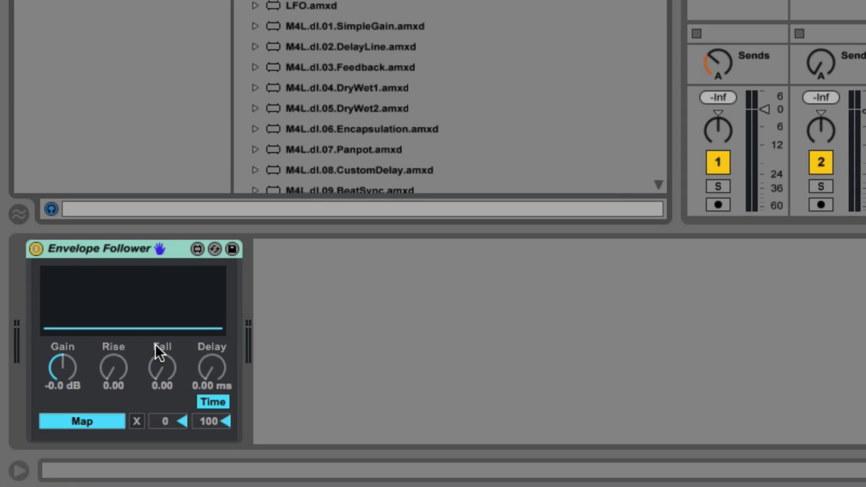
Start playback so the Envelope Follower receives audio
{"action": "key", "text": "space"}
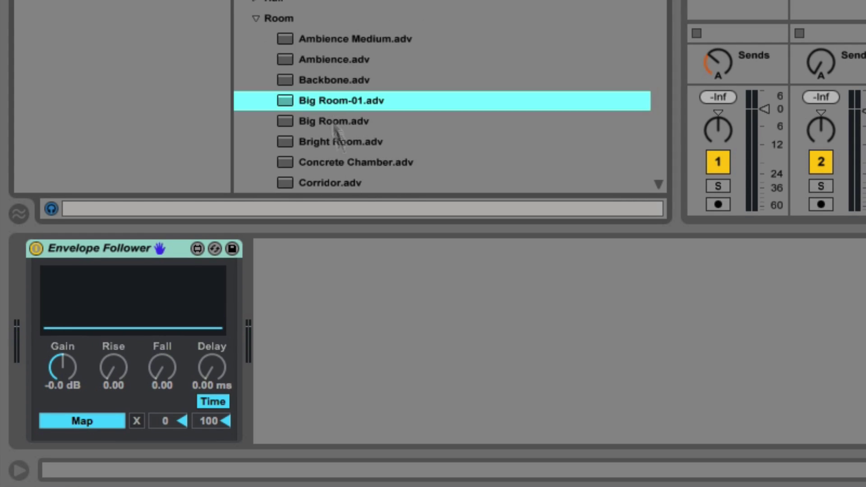
Add Big Room-01 after the Envelope Follower, map the follower to its Dry/Wet, and set minimum to 6
{"action": "left_click_drag", "start_coordinate": [334, 136], "coordinate": [377, 347]}
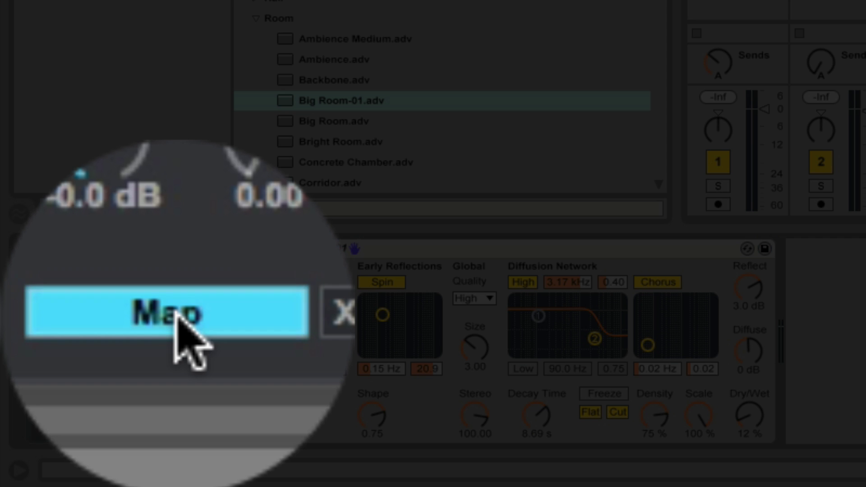
{"action": "left_click", "coordinate": [88, 420]}
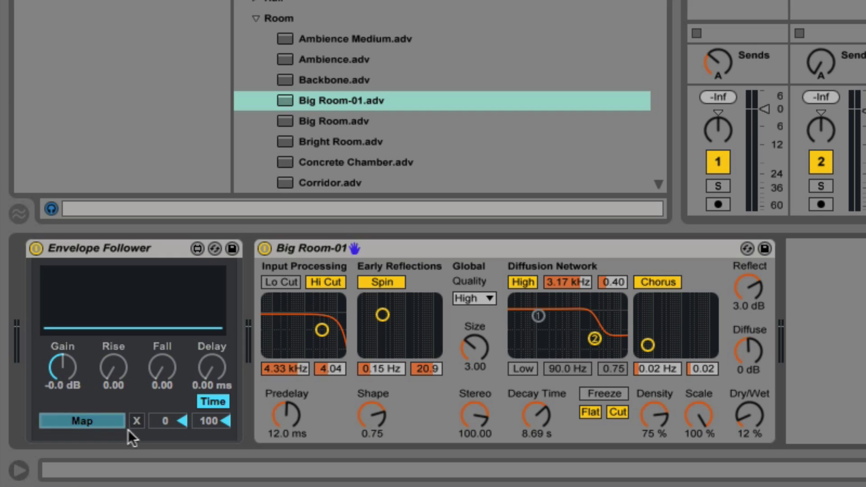
{"action": "left_click", "coordinate": [748, 411]}
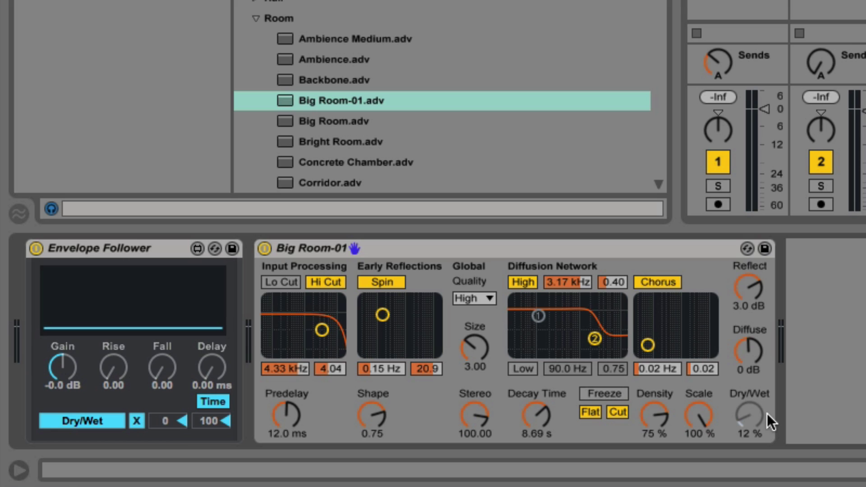
{"action": "mouse_move", "coordinate": [767, 485]}
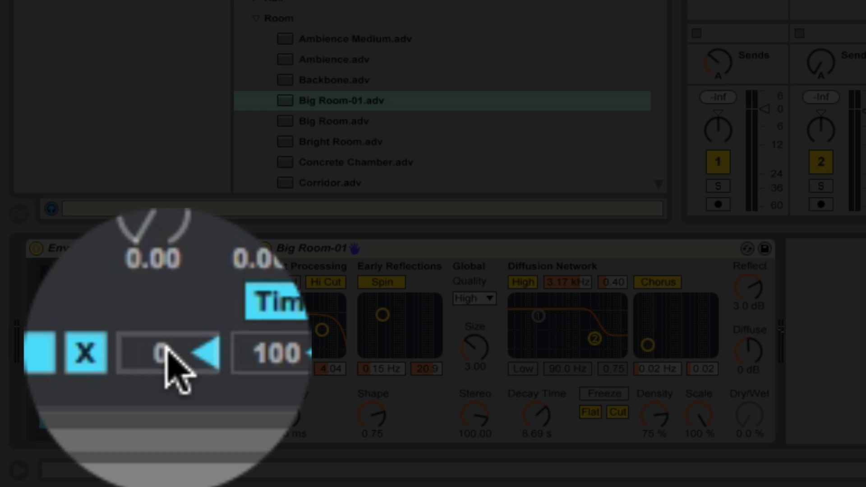
{"action": "left_click_drag", "start_coordinate": [166, 419], "coordinate": [166, 406]}
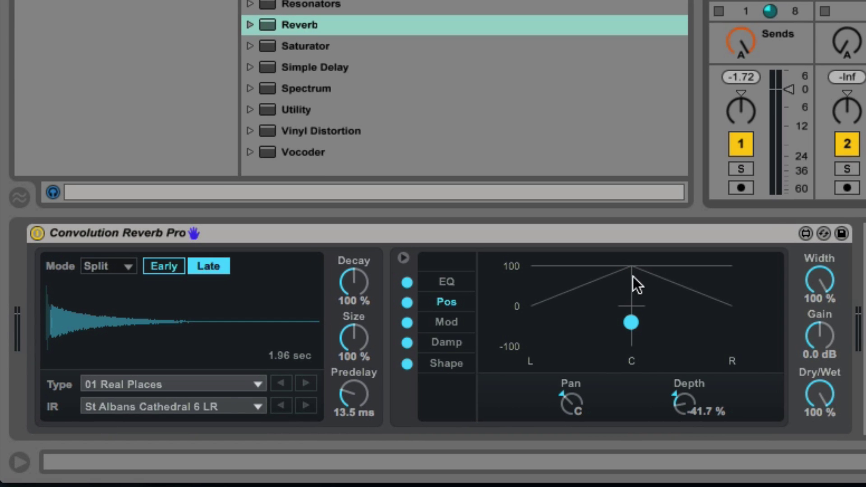
Pan the reverb position left, raise the first EQ band's gain, and turn Reverse on
{"action": "left_click_drag", "start_coordinate": [627, 322], "coordinate": [630, 268]}
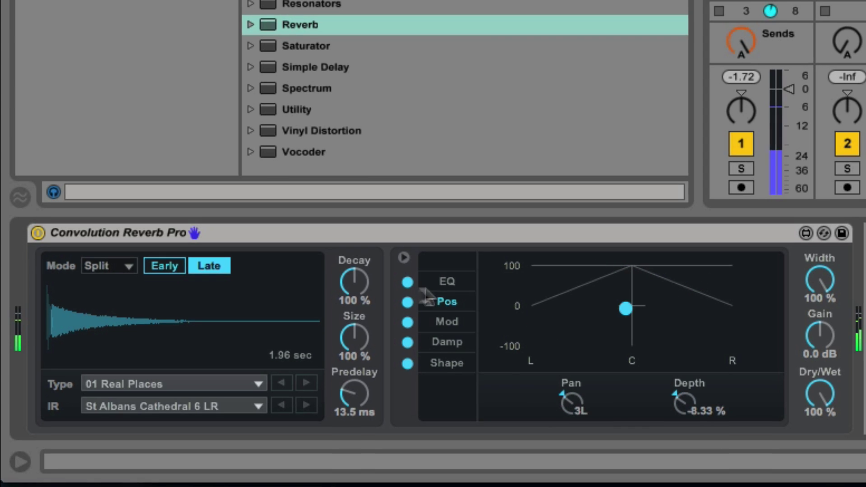
{"action": "left_click", "coordinate": [455, 285]}
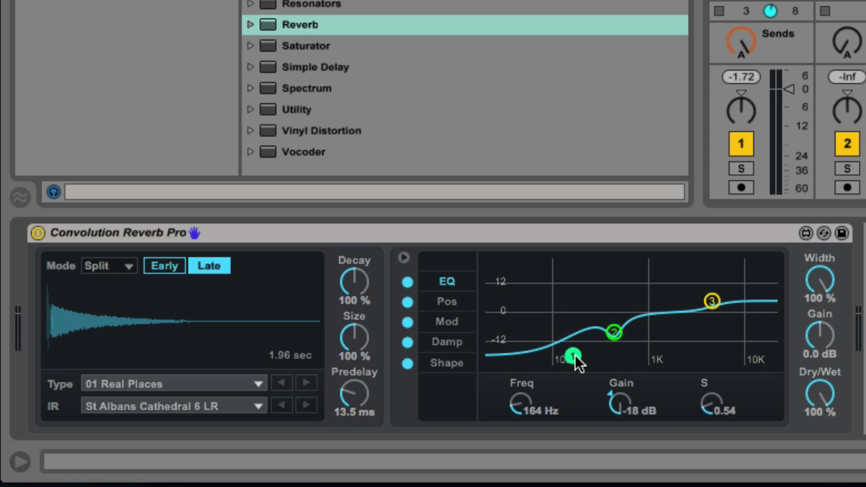
{"action": "mouse_move", "coordinate": [572, 356]}
{"action": "left_mouse_down"}
{"action": "mouse_move", "coordinate": [572, 310]}
{"action": "mouse_move", "coordinate": [573, 354]}
{"action": "left_mouse_up"}
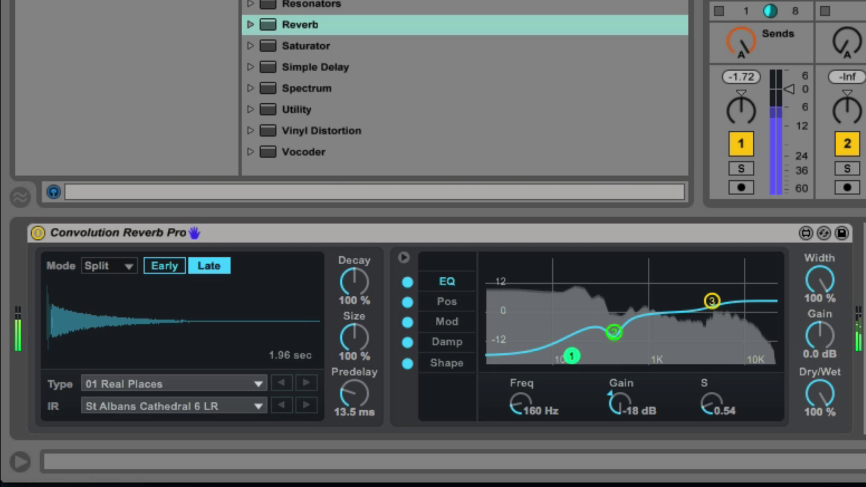
{"action": "left_click", "coordinate": [447, 363]}
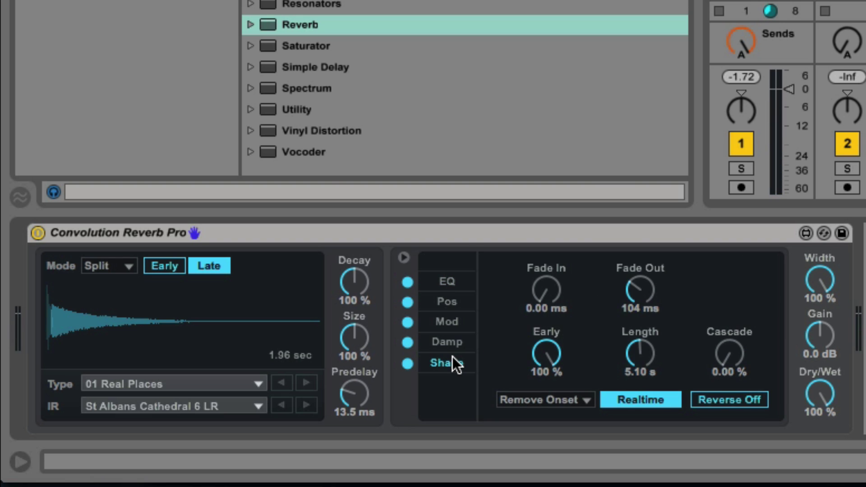
{"action": "left_click", "coordinate": [740, 403]}
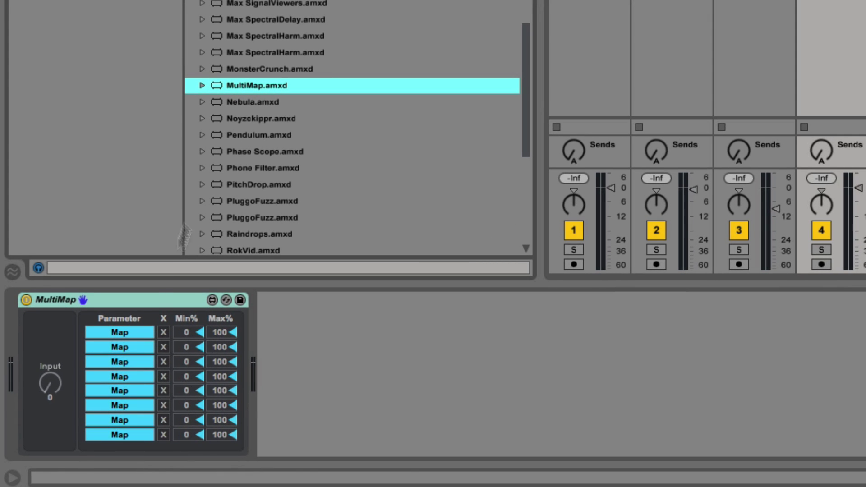
Map MultiMap slots 1–4 to Send A of tracks 1–4, then turn Input to raise them together
{"action": "left_click", "coordinate": [135, 331]}
{"action": "left_click", "coordinate": [574, 151]}
{"action": "left_click", "coordinate": [122, 346]}
{"action": "left_click", "coordinate": [657, 150]}
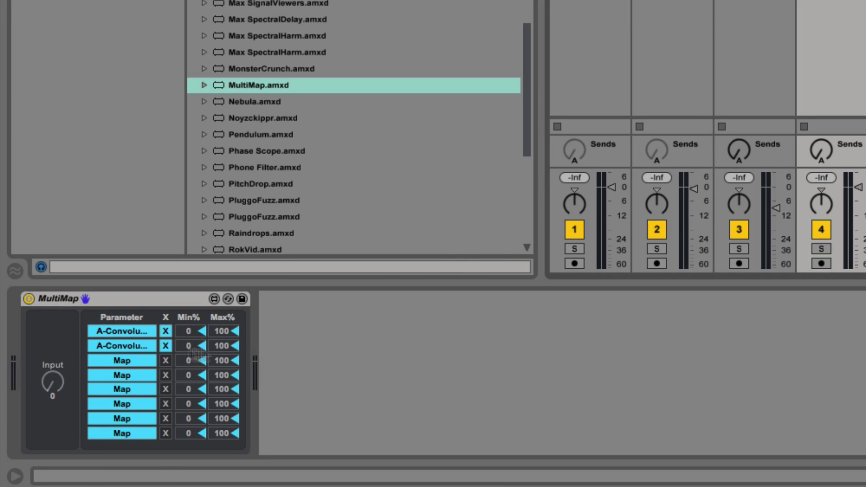
{"action": "left_click", "coordinate": [122, 360]}
{"action": "left_click", "coordinate": [739, 150]}
{"action": "left_click", "coordinate": [121, 375]}
{"action": "left_click", "coordinate": [821, 150]}
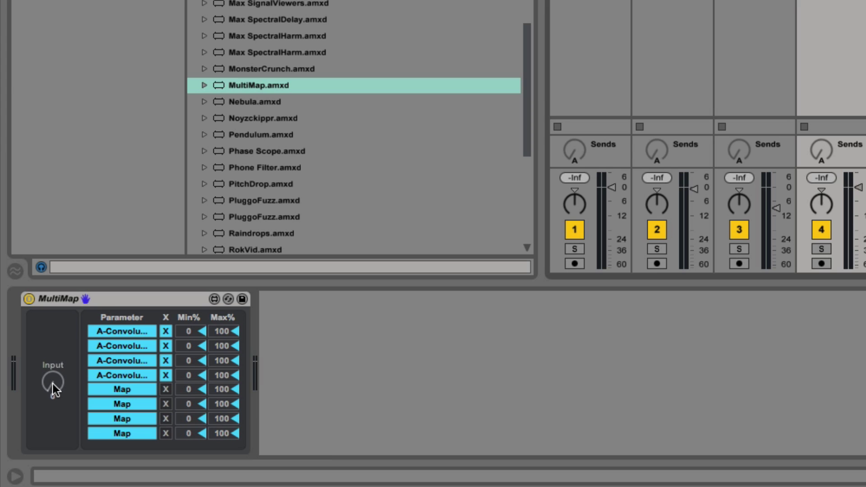
{"action": "mouse_move", "coordinate": [52, 384]}
{"action": "left_mouse_down"}
{"action": "mouse_move", "coordinate": [52, 372]}
{"action": "mouse_move", "coordinate": [52, 382]}
{"action": "left_mouse_up"}
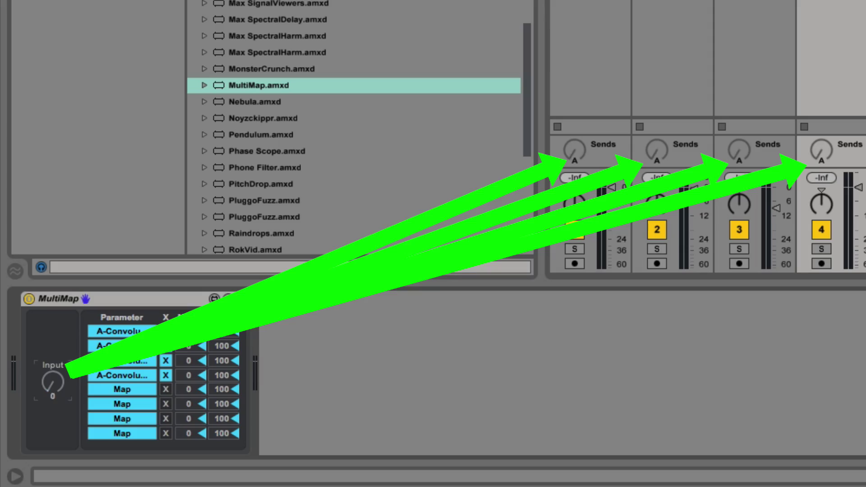